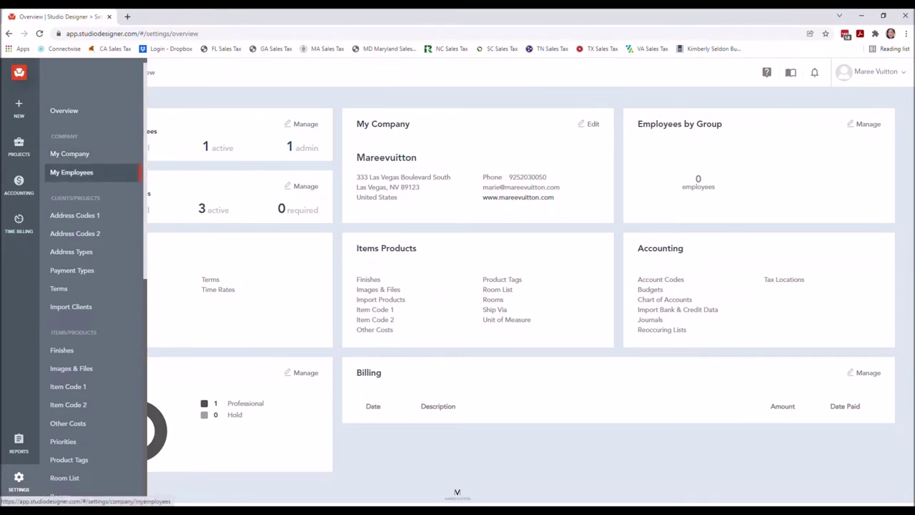
Open the Chart of Accounts page from the accounting settings
scroll(71, 172, down, 1)
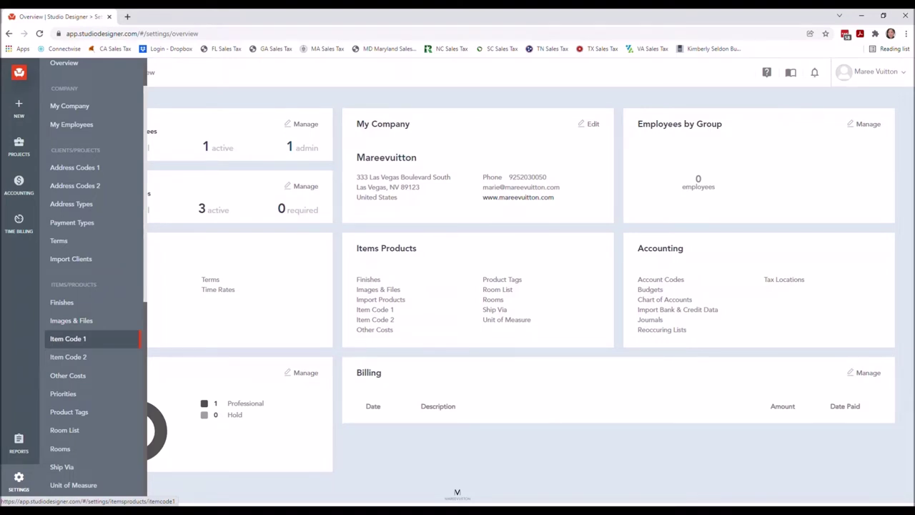
scroll(93, 343, down, 1)
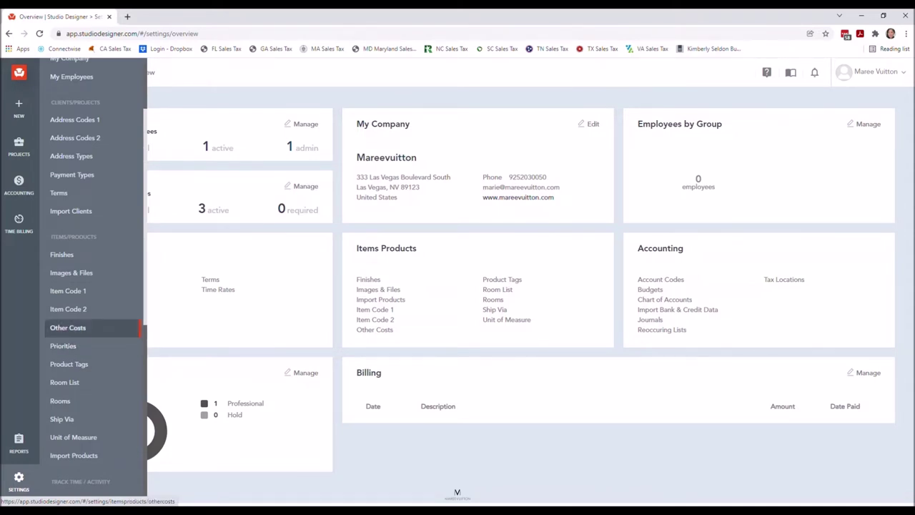
scroll(93, 330, down, 1)
scroll(93, 329, down, 1)
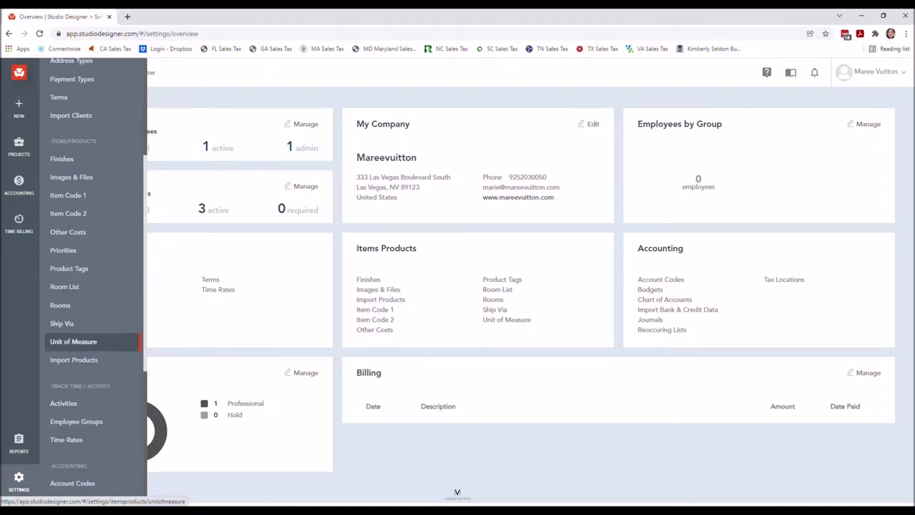
scroll(93, 347, down, 1)
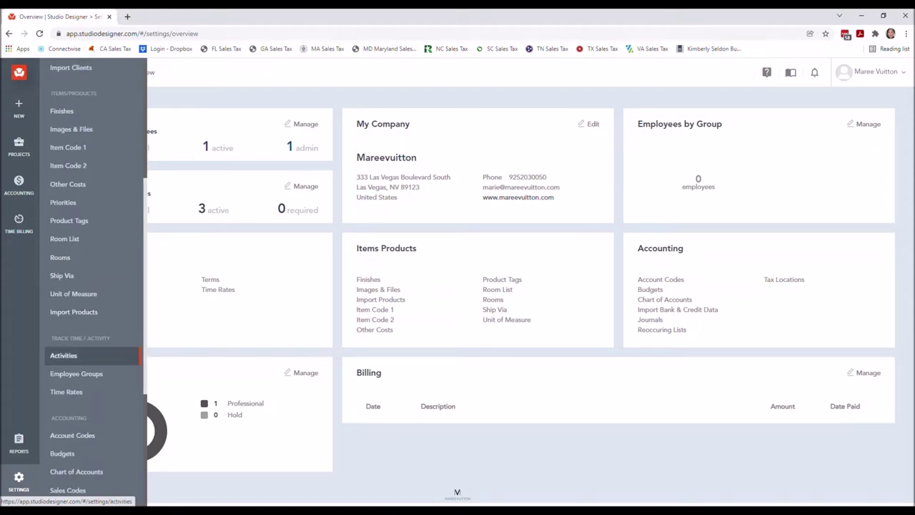
scroll(93, 329, down, 1)
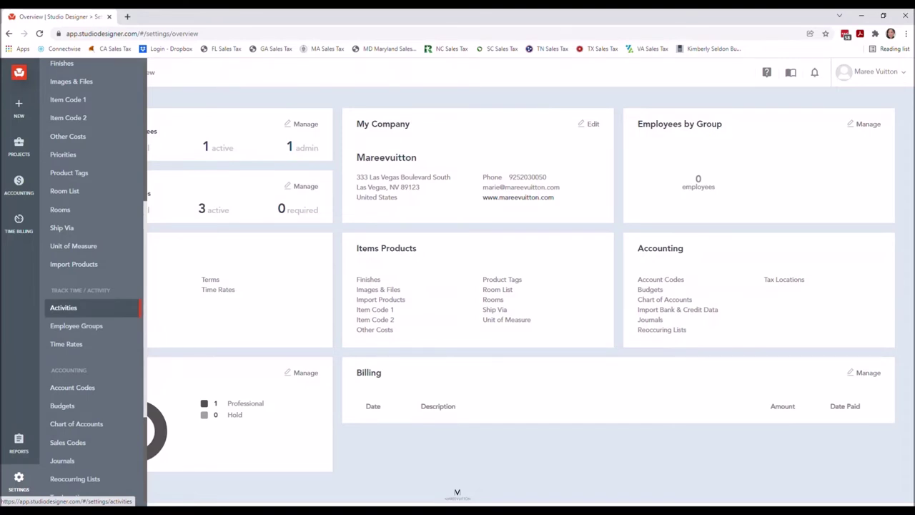
scroll(93, 336, down, 1)
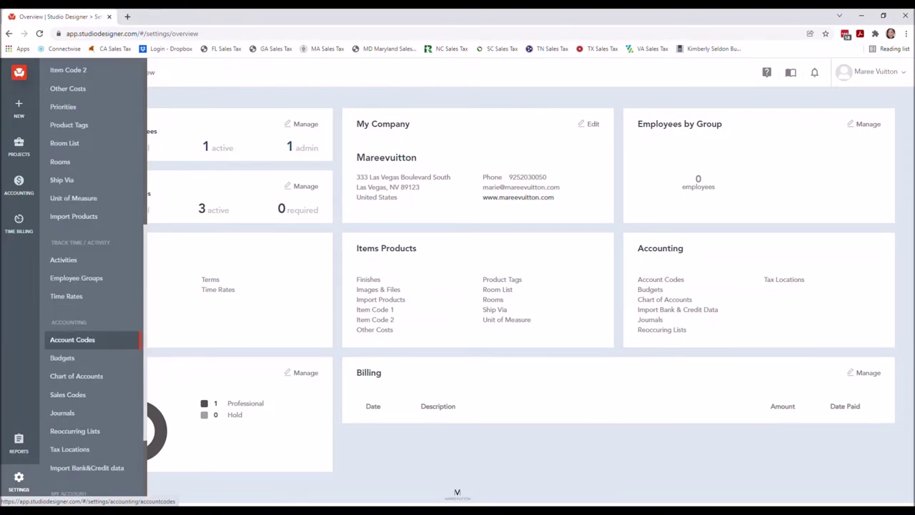
scroll(93, 346, down, 2)
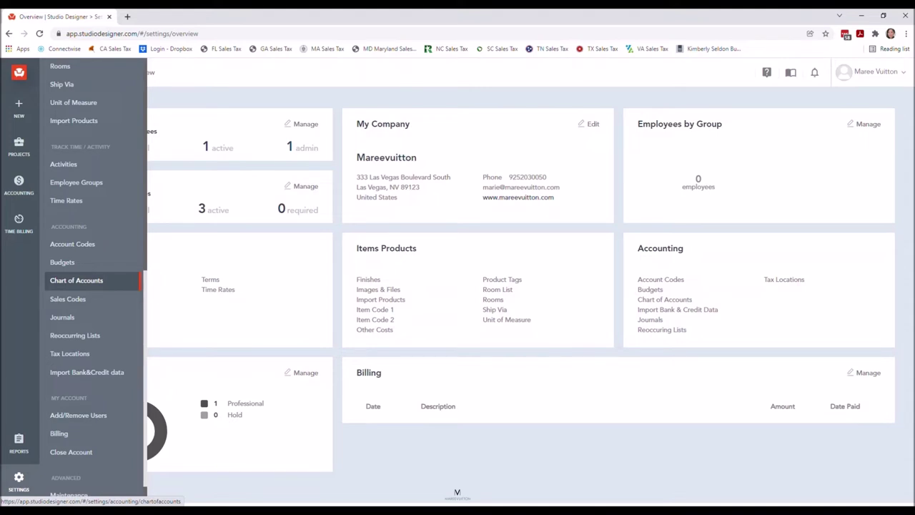
click(77, 281)
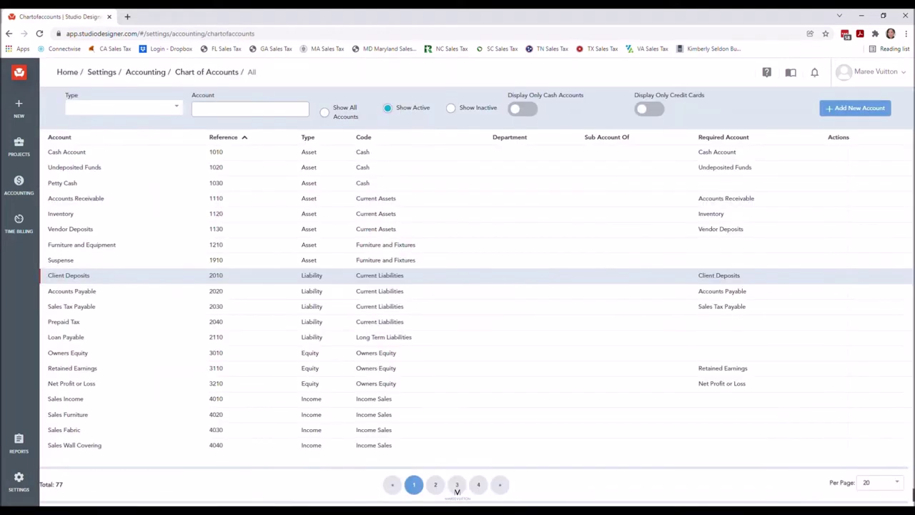
Set the chart of accounts list to display 200 accounts per page
scroll(457, 250, down, 1)
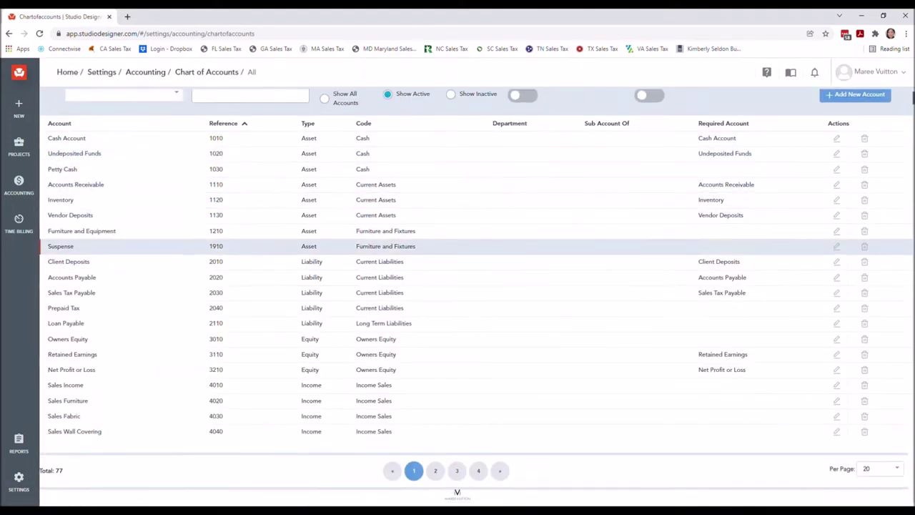
click(879, 468)
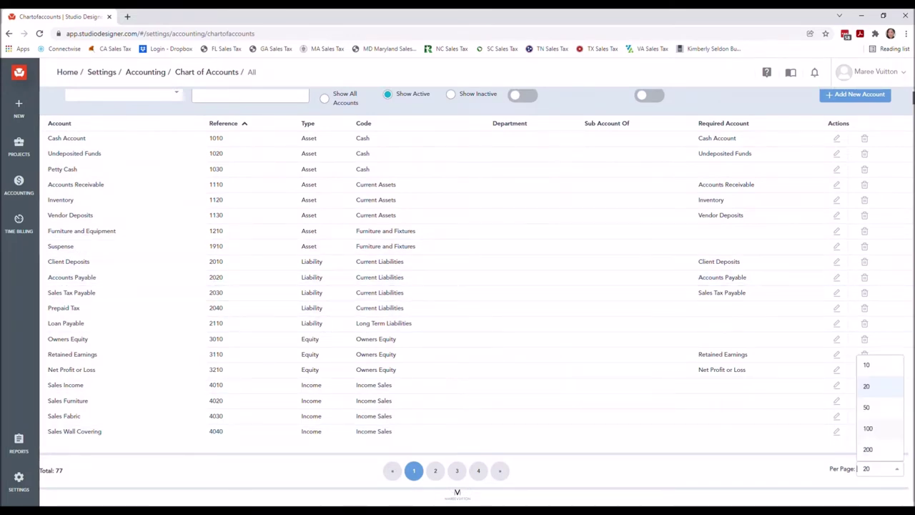
click(879, 449)
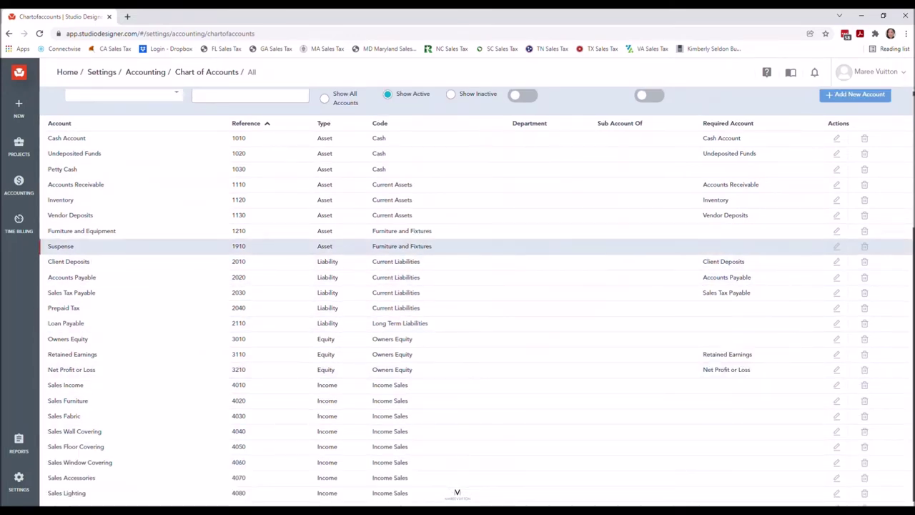
Look through the full chart of accounts, from the asset accounts down to the administrative expenses and back
scroll(458, 245, down, 6)
scroll(458, 246, down, 5)
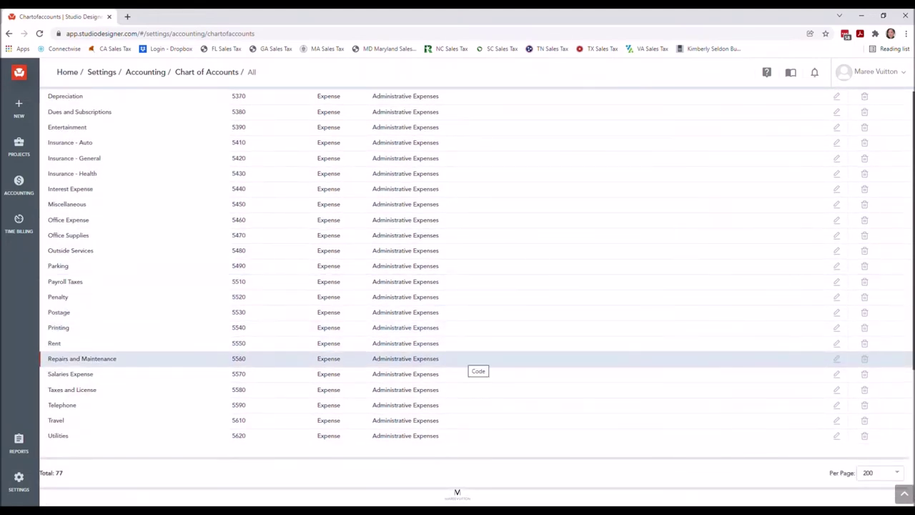
scroll(472, 361, up, 5)
scroll(458, 332, up, 2)
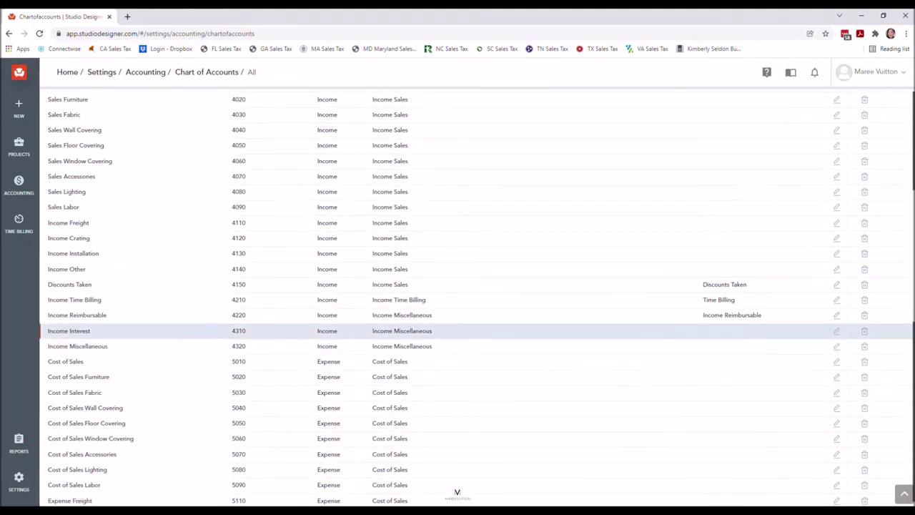
scroll(458, 329, up, 4)
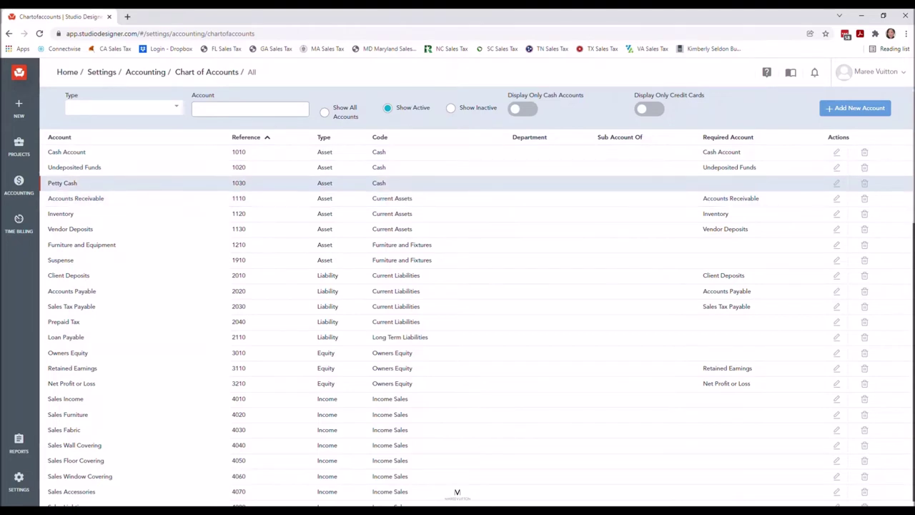
scroll(457, 286, down, 5)
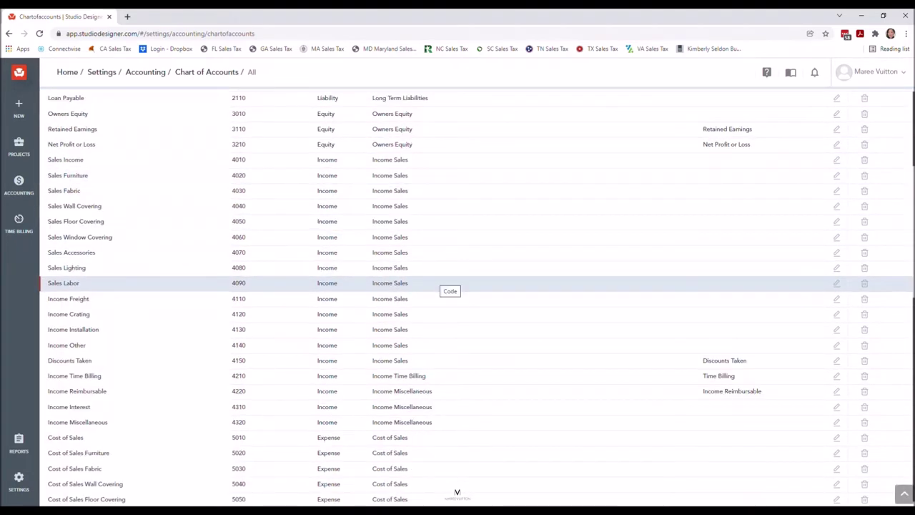
scroll(443, 284, down, 6)
scroll(443, 357, down, 4)
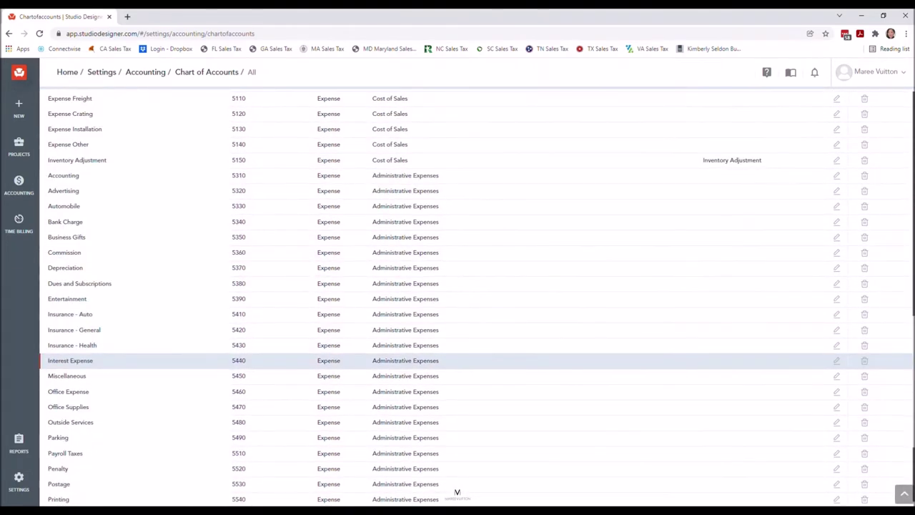
scroll(458, 358, up, 10)
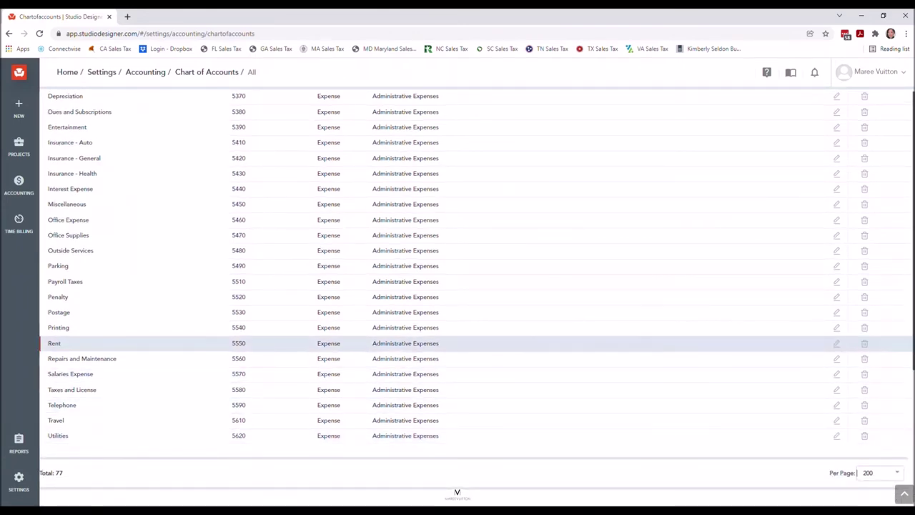
scroll(457, 343, up, 4)
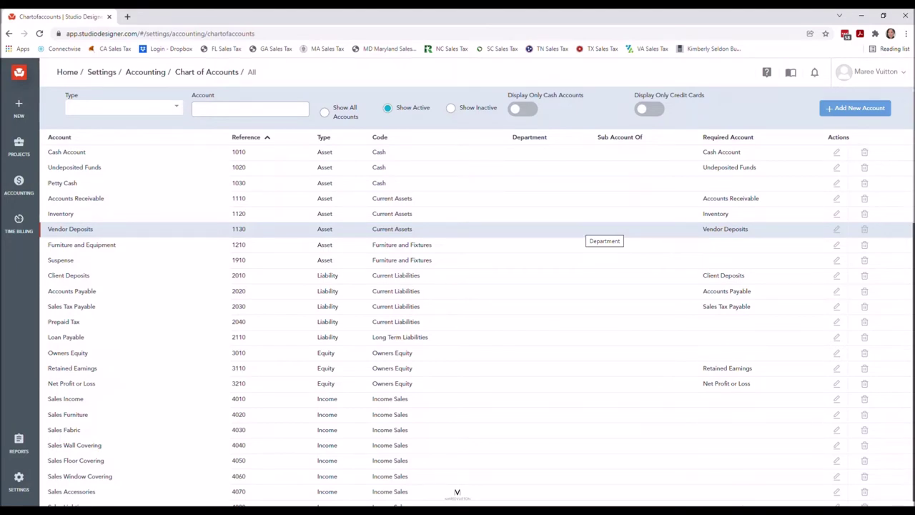
Examine the income, cost of sales and administrative expense accounts and how they are coded
scroll(604, 243, down, 3)
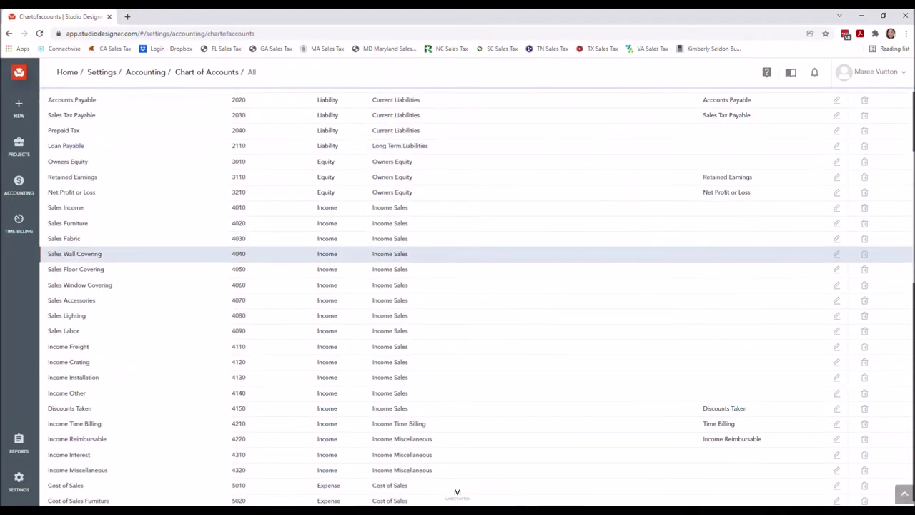
scroll(457, 251, down, 2)
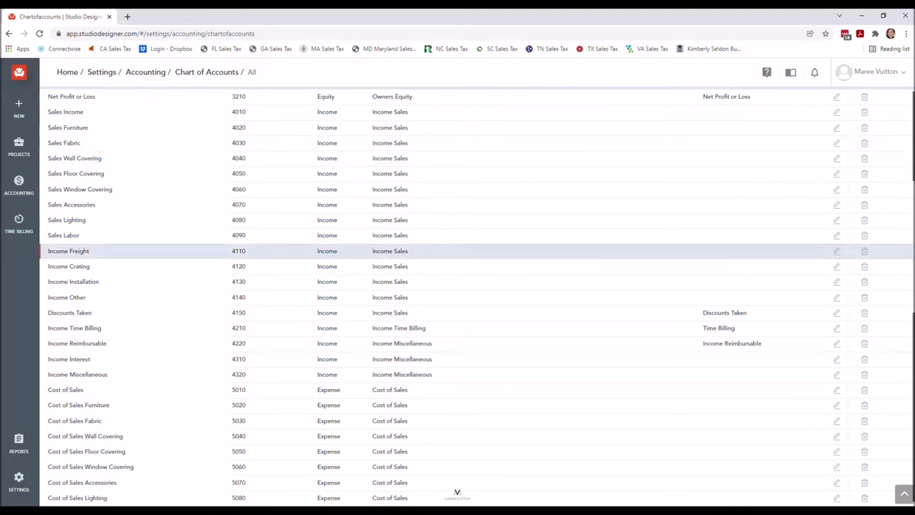
scroll(593, 254, down, 2)
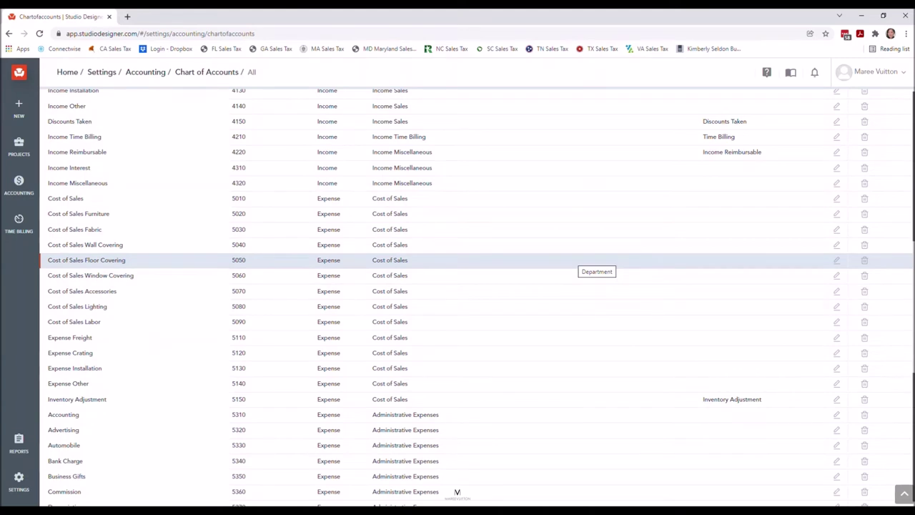
scroll(593, 268, up, 1)
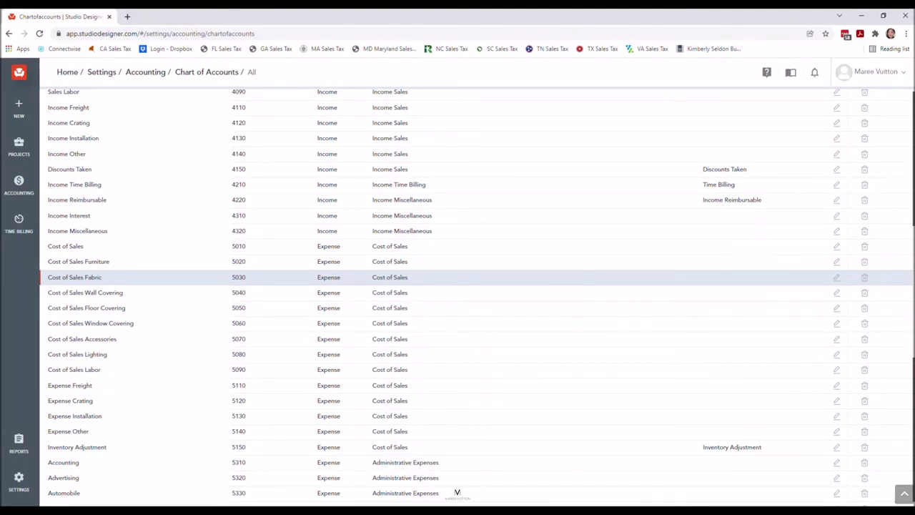
scroll(565, 279, up, 3)
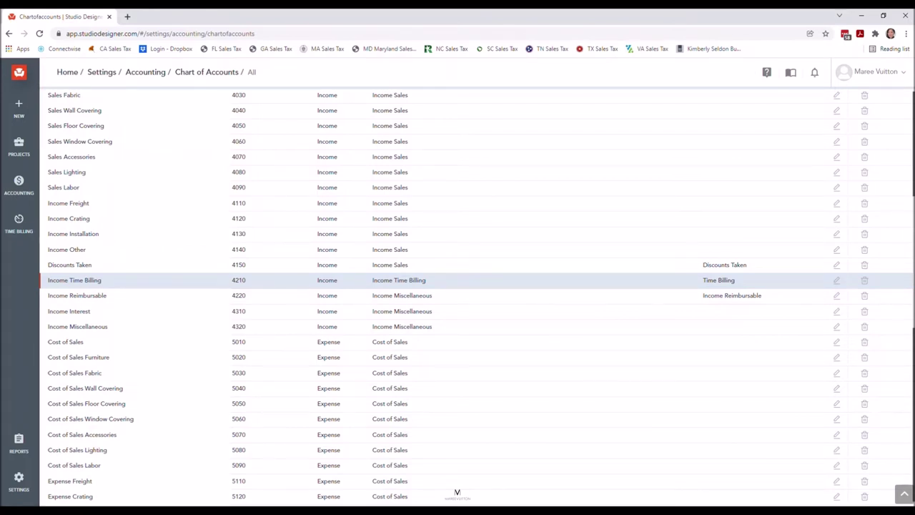
scroll(566, 293, down, 3)
scroll(565, 300, down, 5)
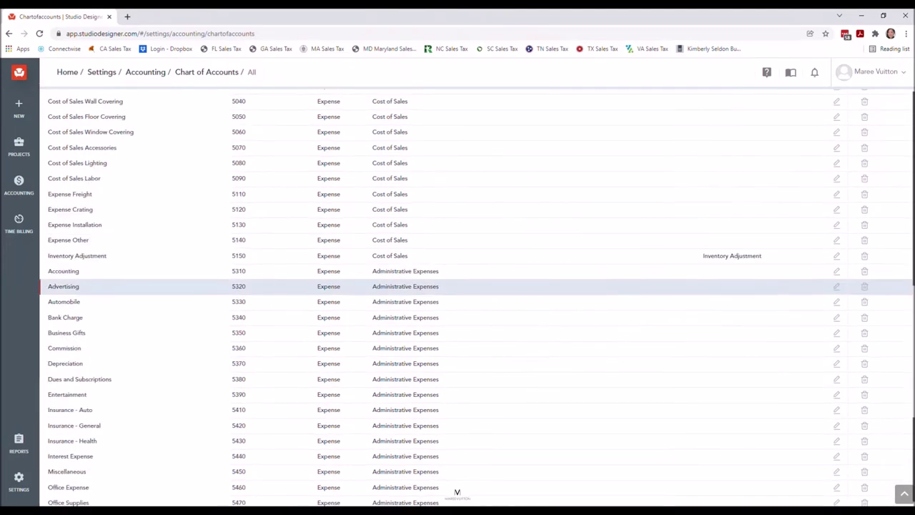
scroll(572, 311, down, 2)
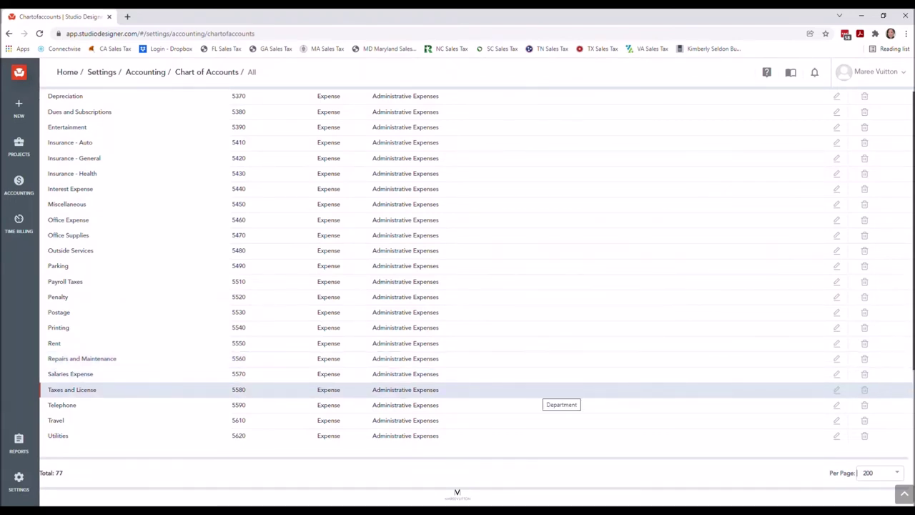
scroll(544, 390, up, 5)
scroll(543, 390, up, 7)
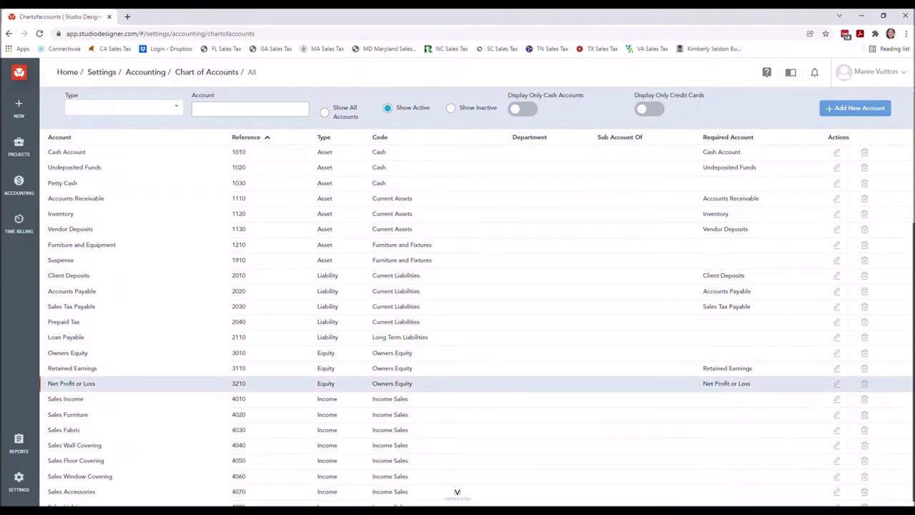
scroll(543, 379, down, 2)
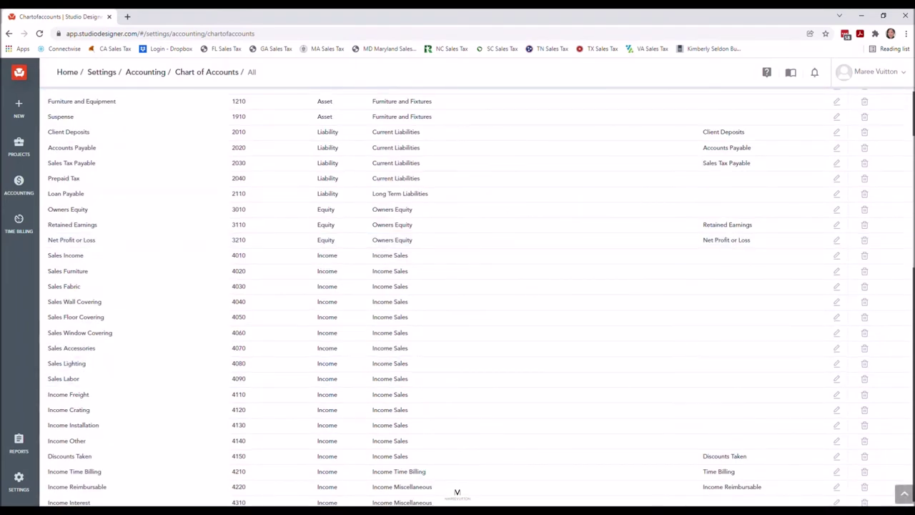
scroll(543, 245, up, 2)
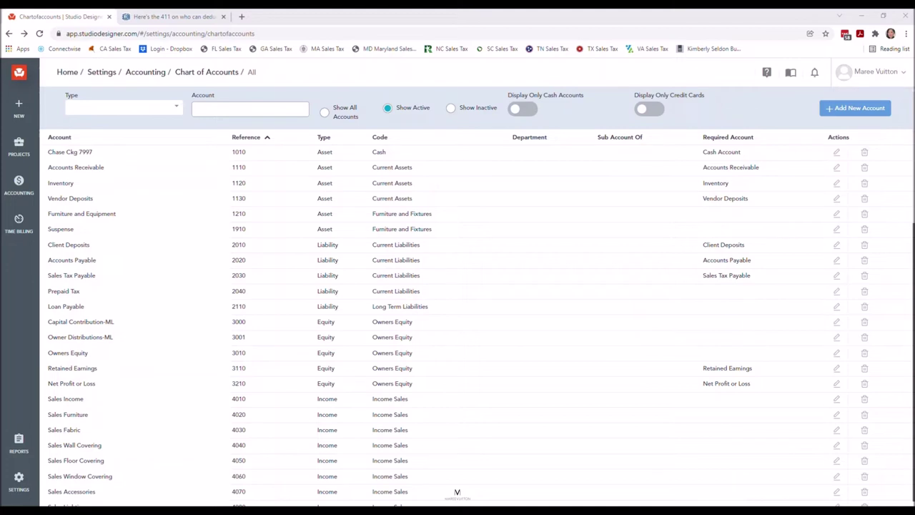
Filter the chart of accounts to inactive accounts and review entries such as Petty Cash, Automobile Expenses, Miscellaneous, Payroll Taxes and Salaries Expense
click(450, 107)
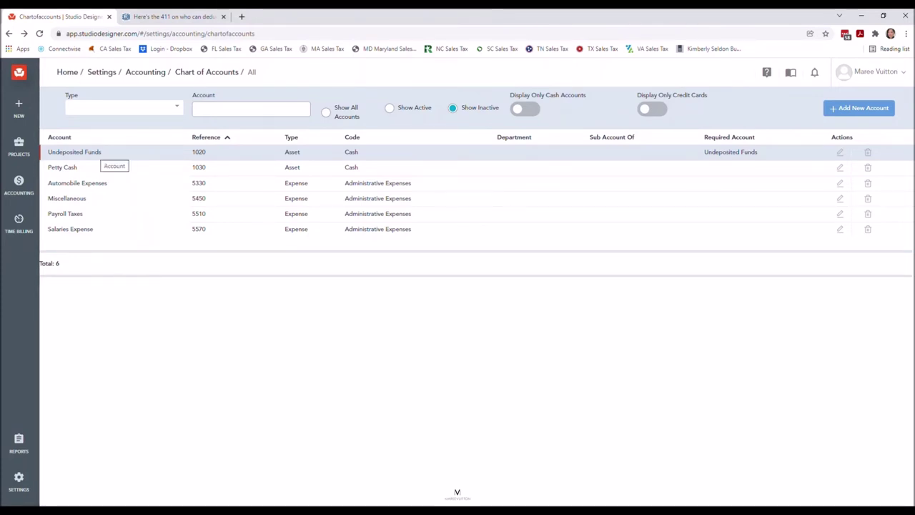
click(86, 169)
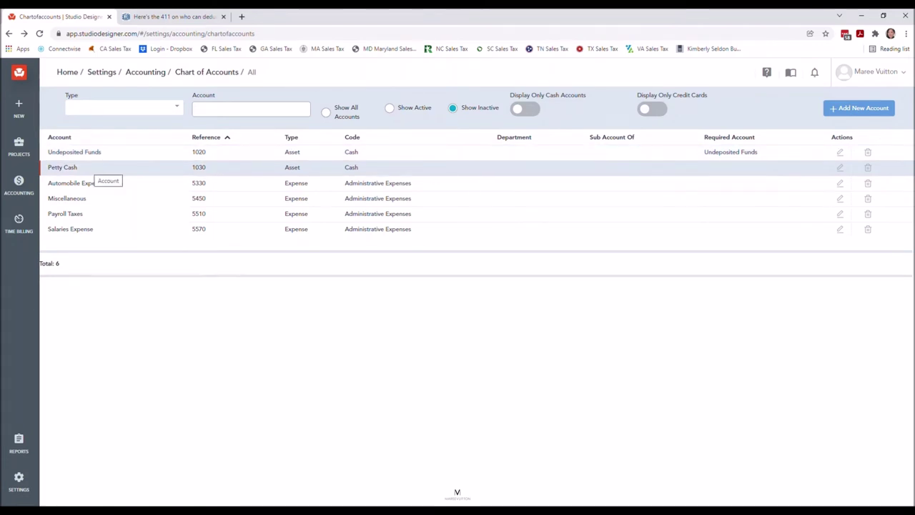
click(78, 183)
click(71, 198)
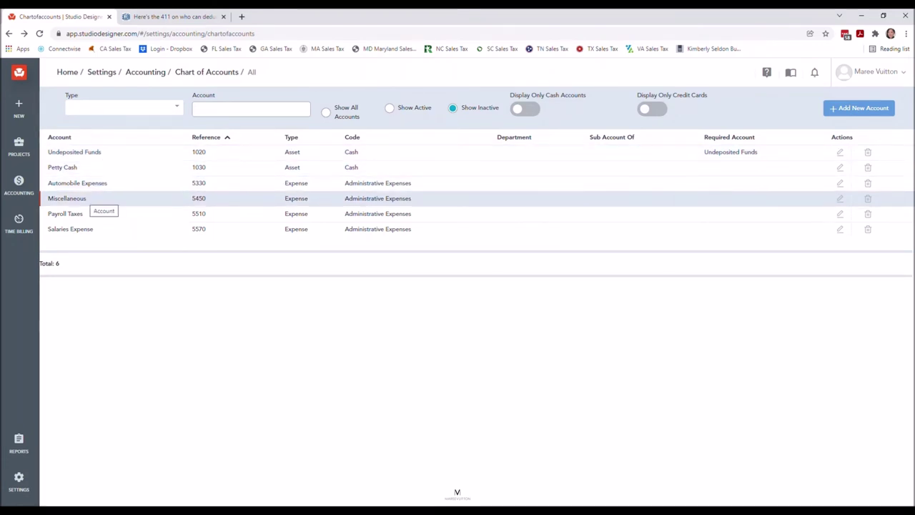
click(66, 214)
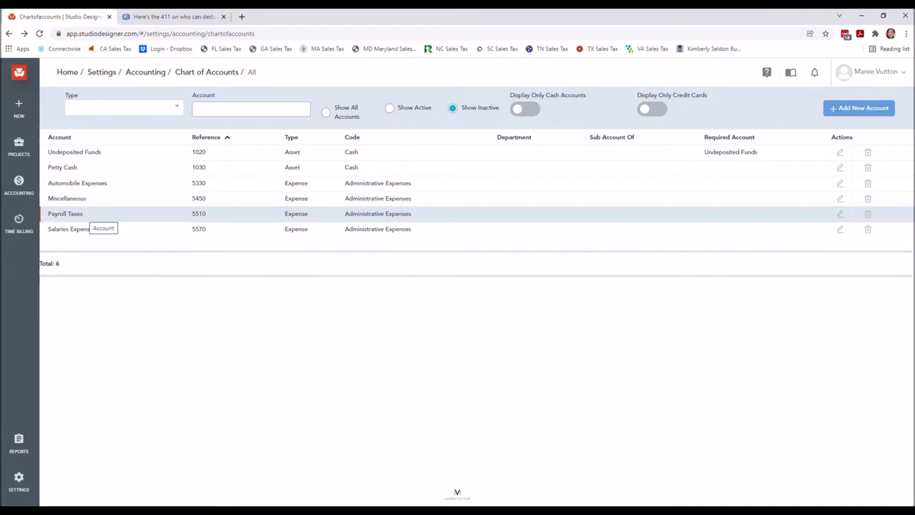
click(70, 229)
click(65, 214)
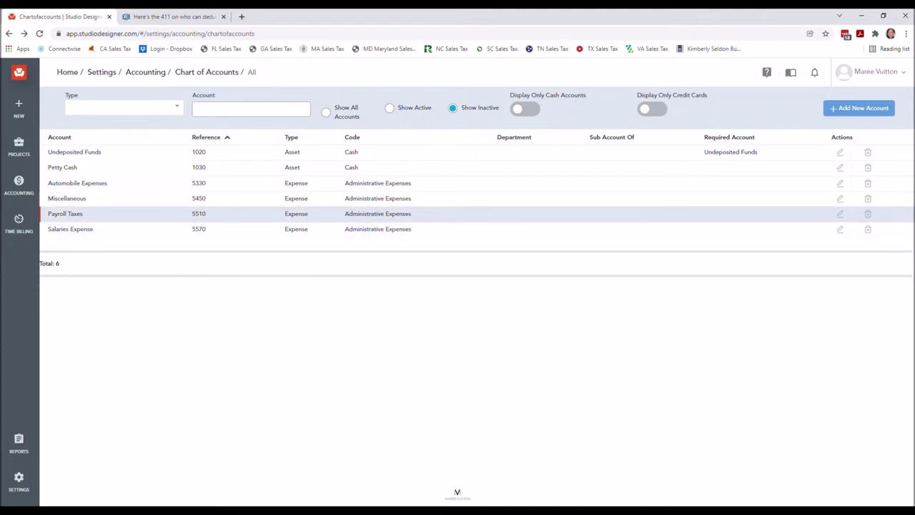
click(70, 229)
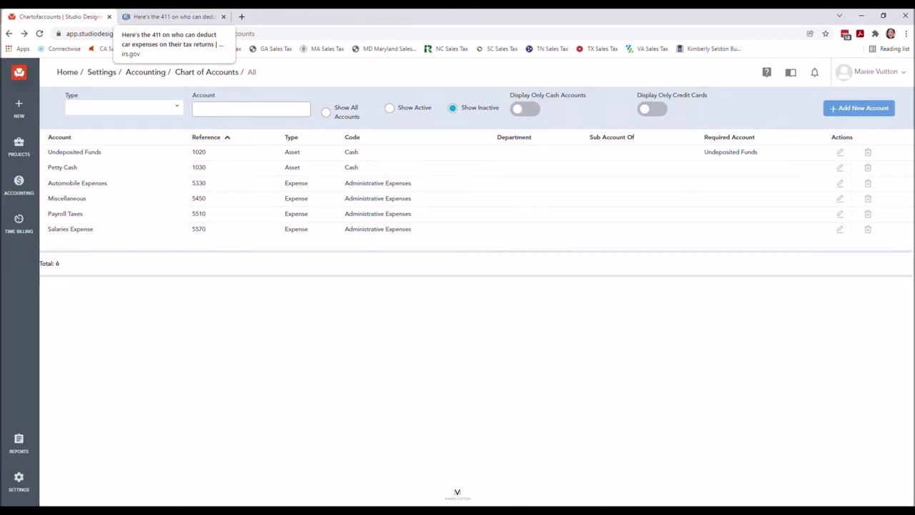
Switch to the IRS article on who can deduct car expenses on their tax returns
click(172, 16)
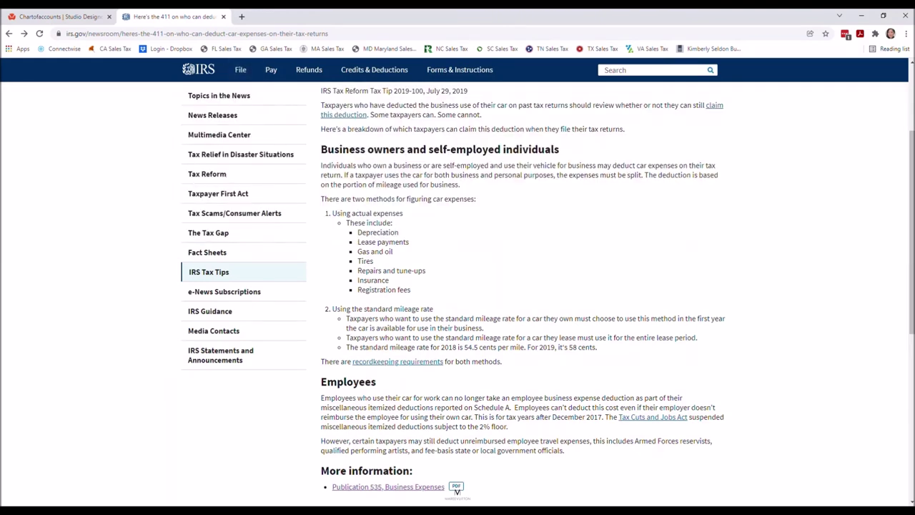
Read the IRS article's sections on business owners and employees, including the actual expenses and standard mileage rate methods
scroll(457, 491, up, 2)
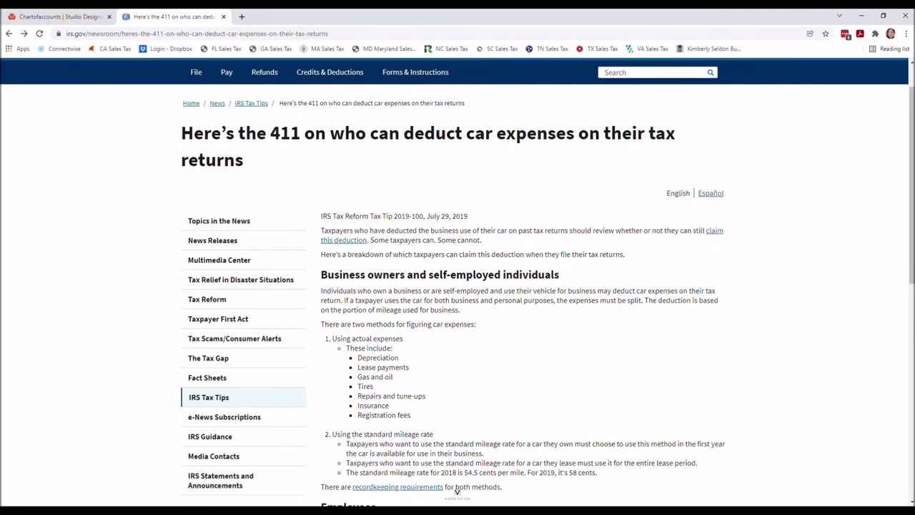
scroll(457, 491, down, 2)
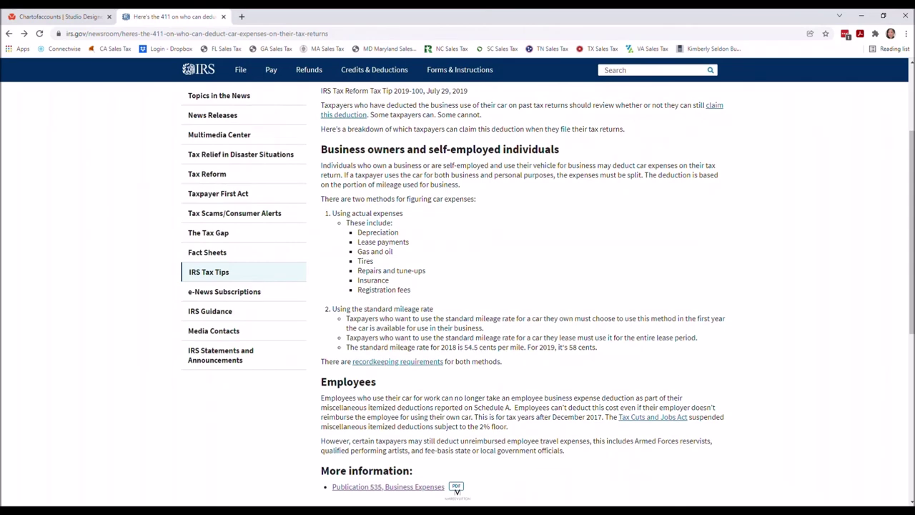
scroll(457, 491, up, 1)
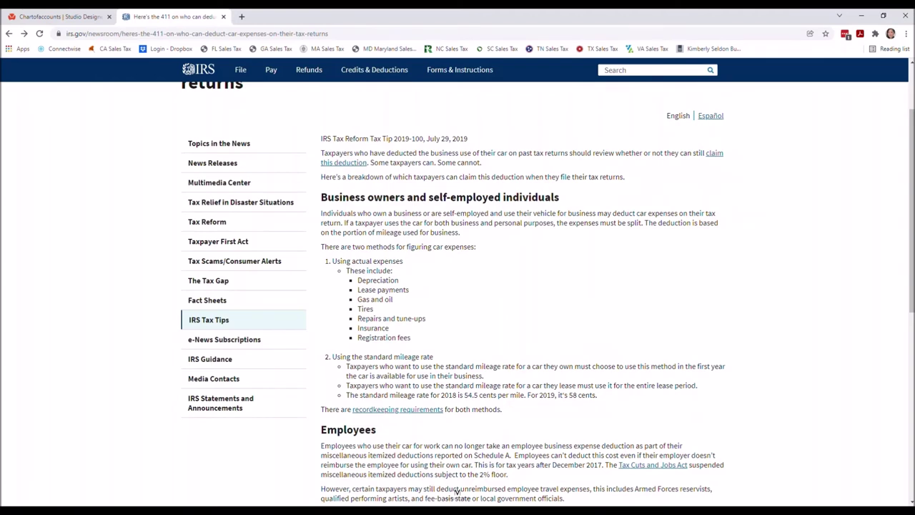
scroll(456, 491, down, 2)
scroll(456, 492, up, 1)
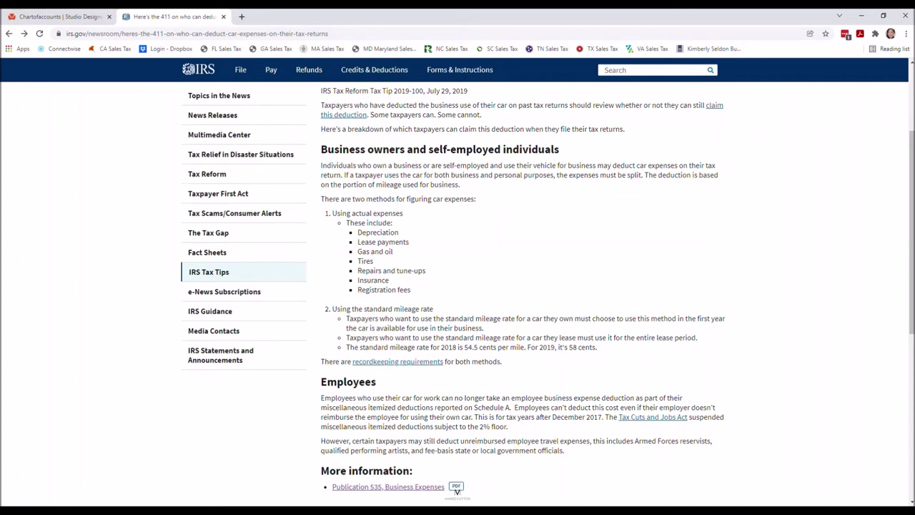
scroll(458, 286, down, 1)
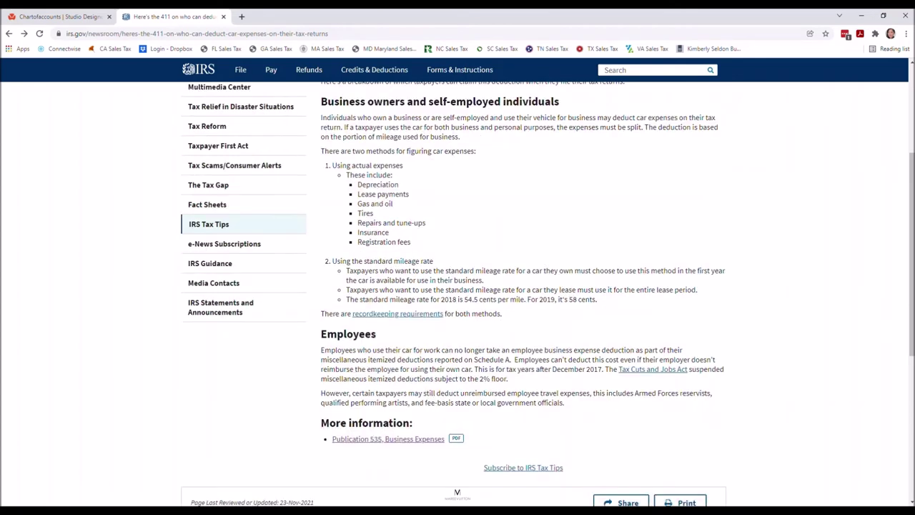
scroll(458, 286, up, 1)
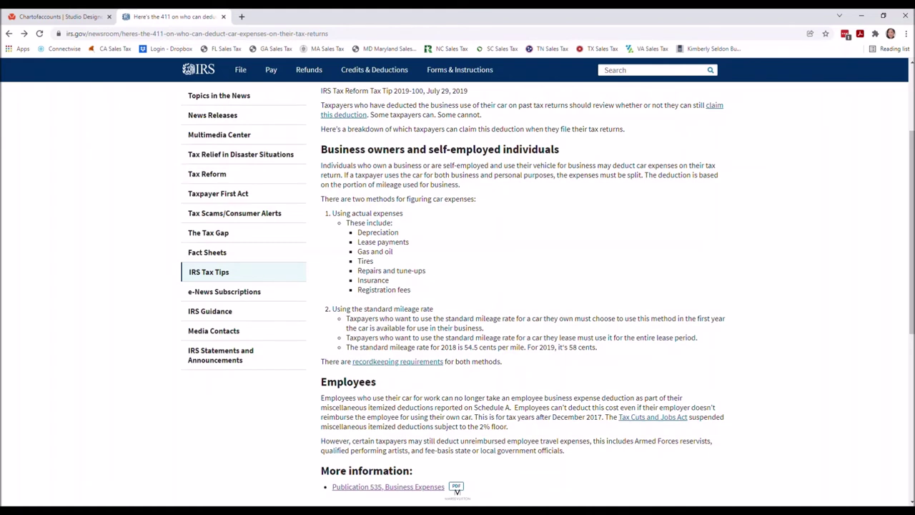
scroll(457, 491, up, 2)
scroll(457, 492, down, 1)
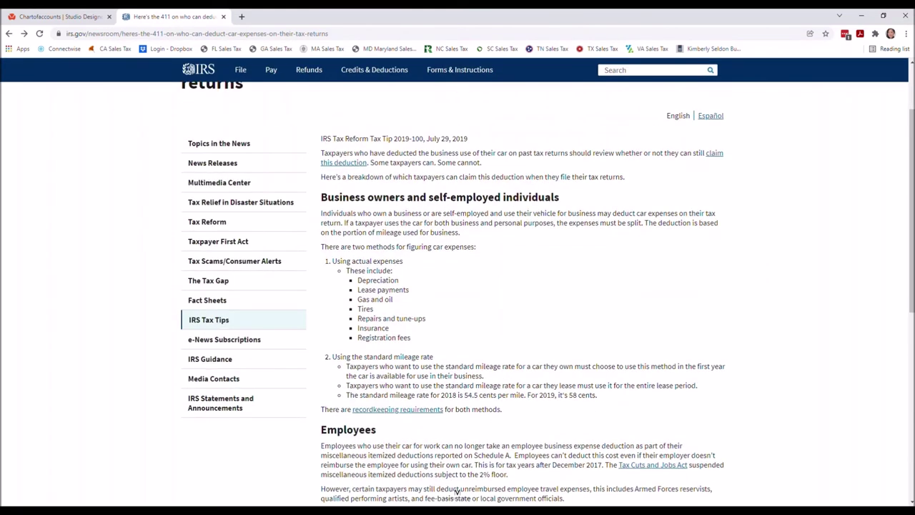
scroll(456, 492, down, 1)
scroll(456, 491, up, 1)
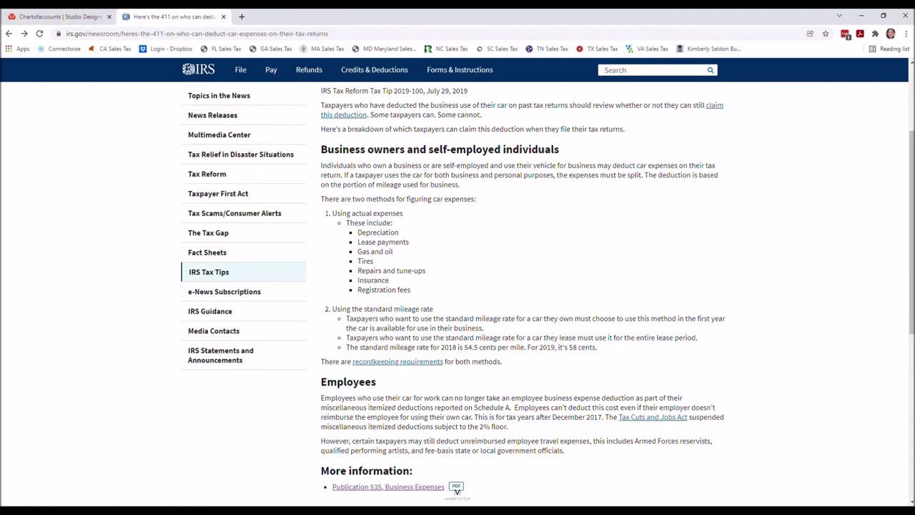
Switch back to the Studio Designer chart of accounts and filter it to active accounts
key(ctrl+shift+Tab)
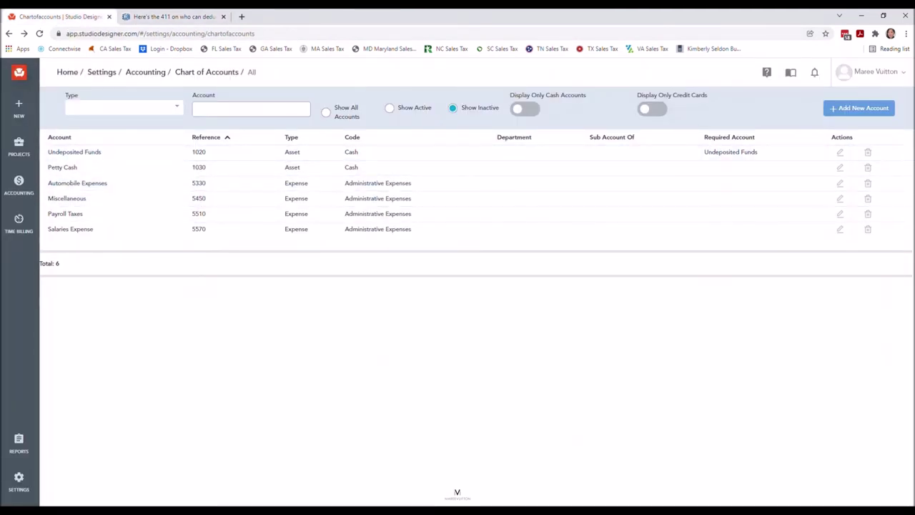
click(389, 108)
scroll(457, 237, down, 3)
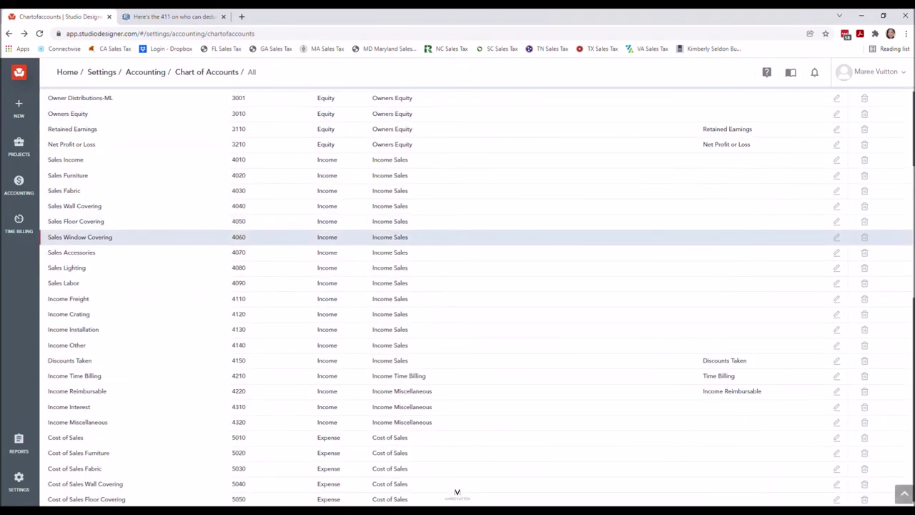
scroll(457, 286, up, 5)
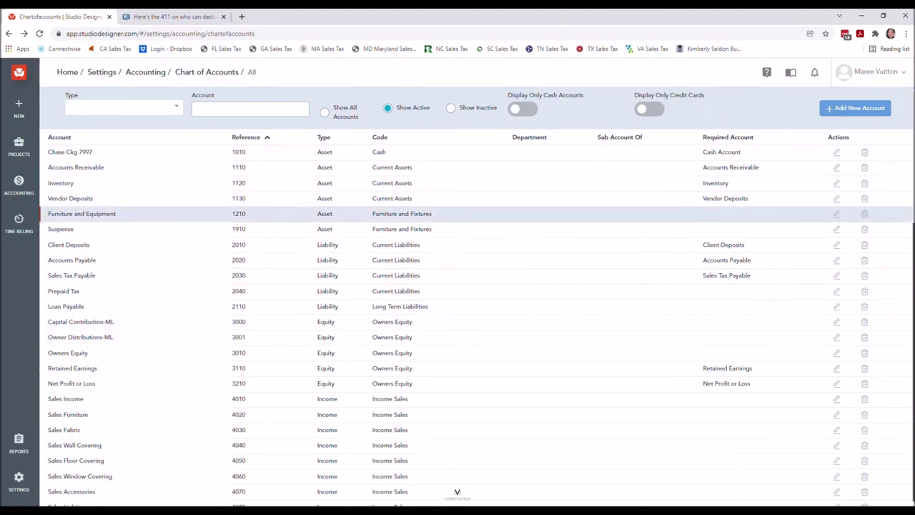
Examine the active income and cost of sales accounts against each other, continuing through the administrative expenses
scroll(151, 228, down, 4)
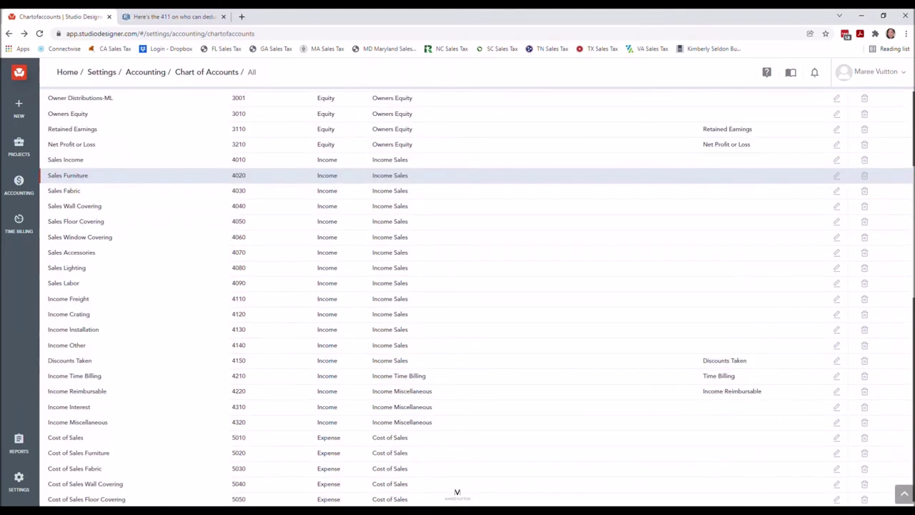
scroll(150, 214, down, 5)
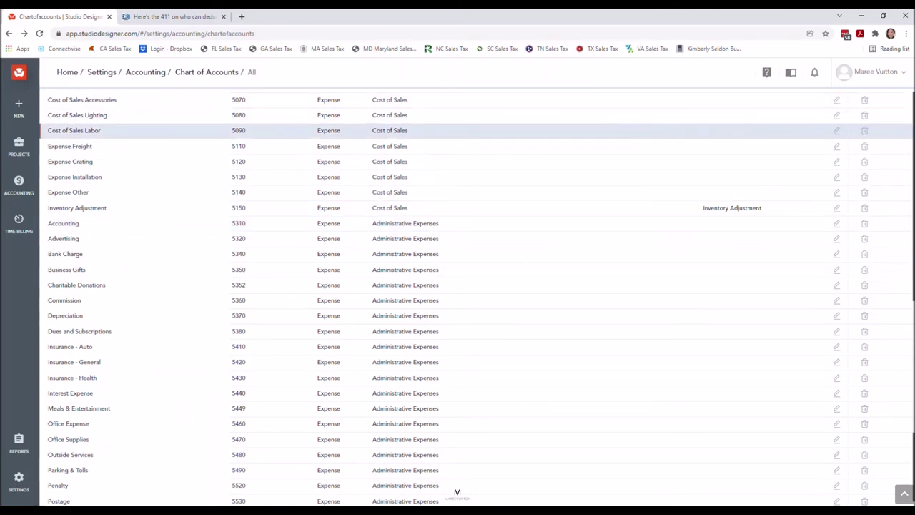
scroll(143, 147, up, 2)
scroll(143, 172, down, 1)
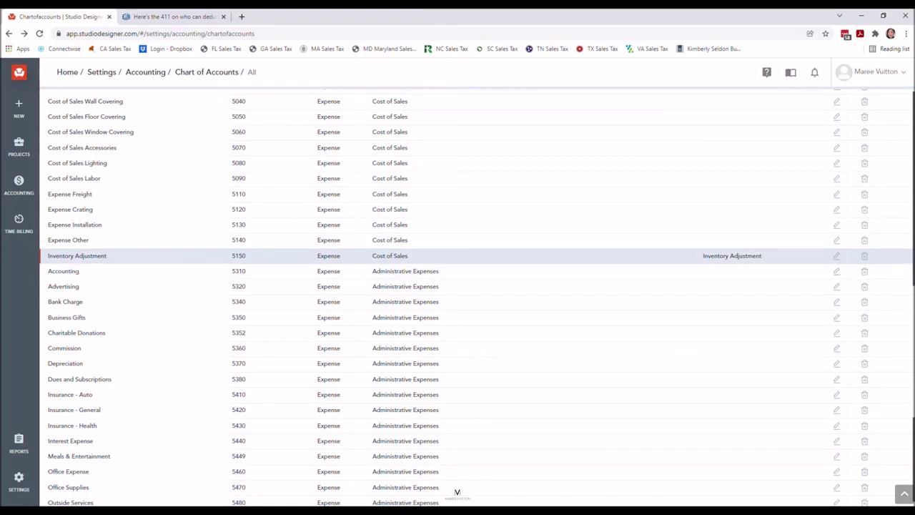
scroll(154, 256, up, 1)
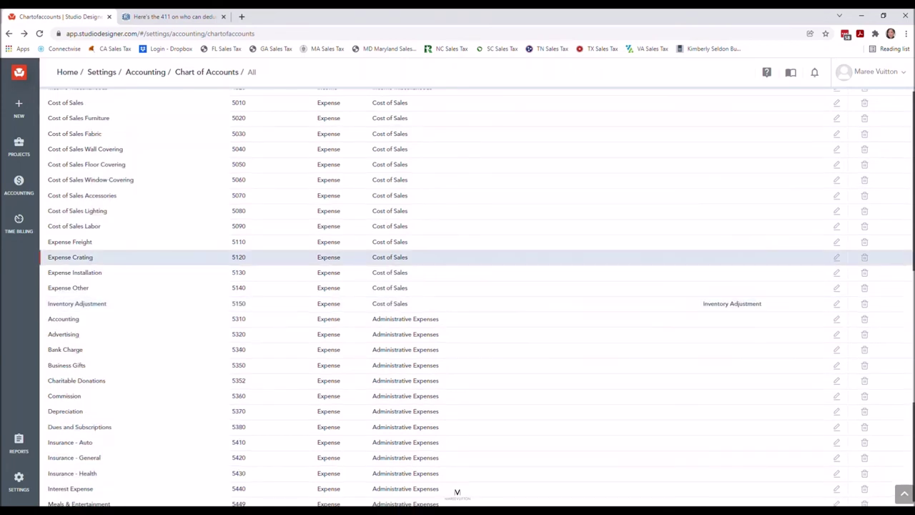
scroll(153, 257, up, 1)
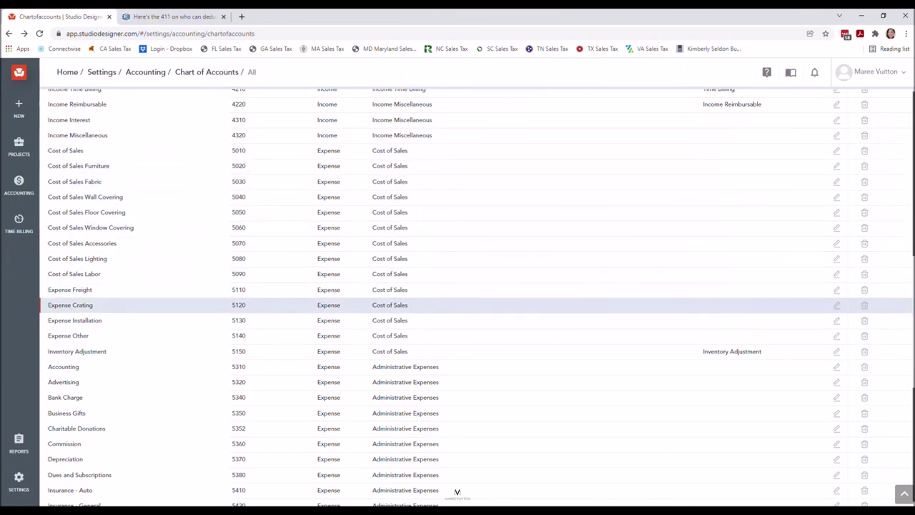
scroll(457, 336, up, 3)
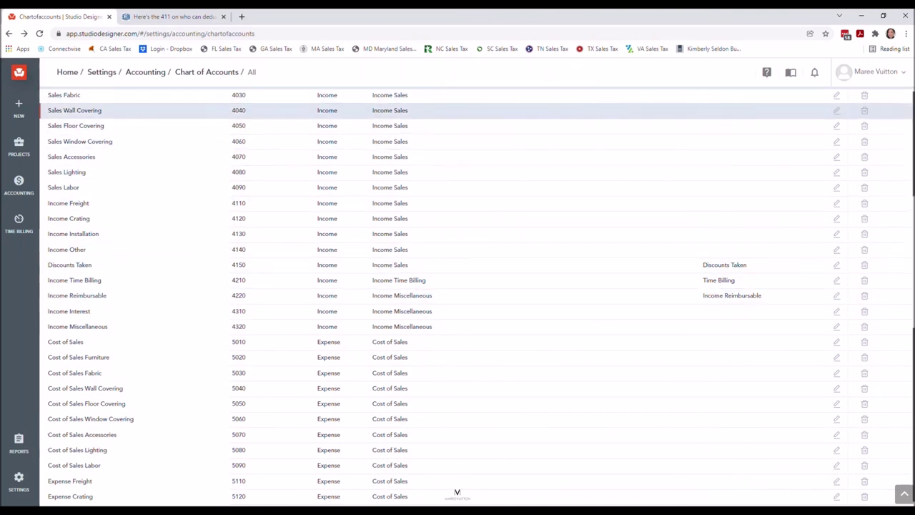
scroll(458, 297, up, 1)
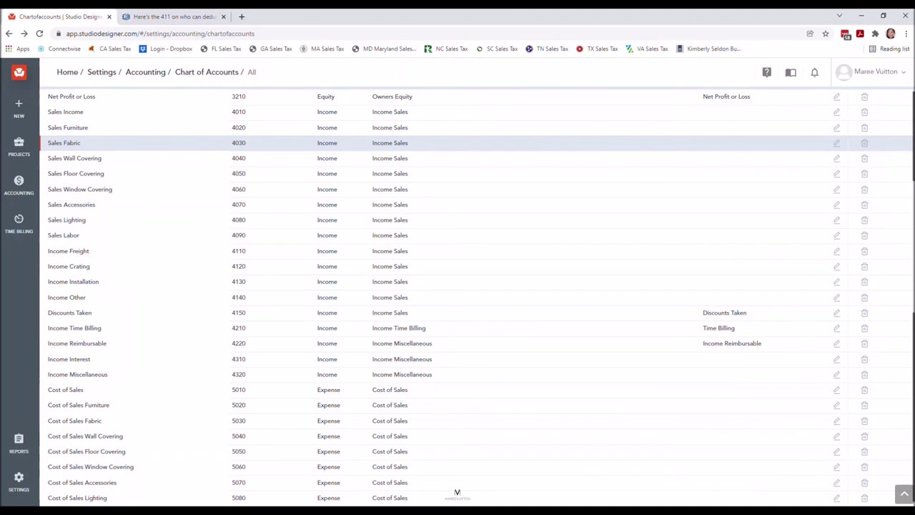
scroll(458, 172, down, 1)
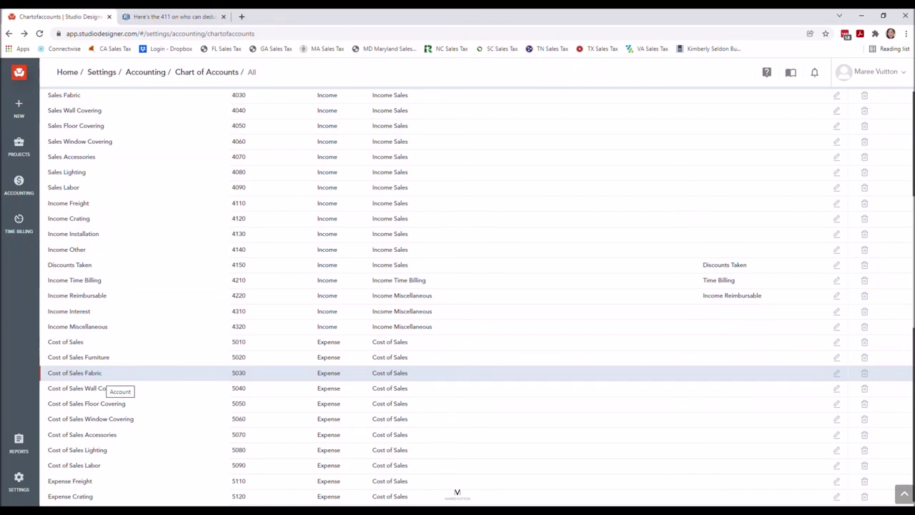
scroll(107, 379, down, 4)
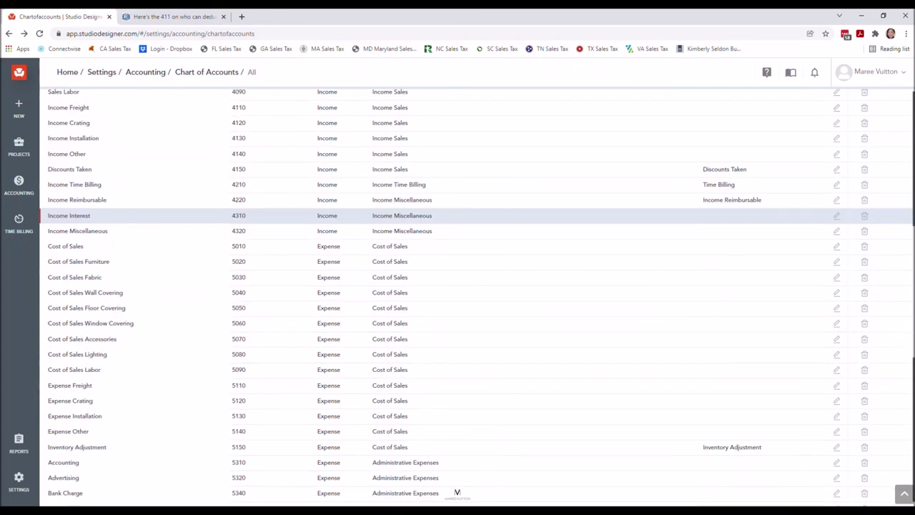
scroll(107, 286, down, 1)
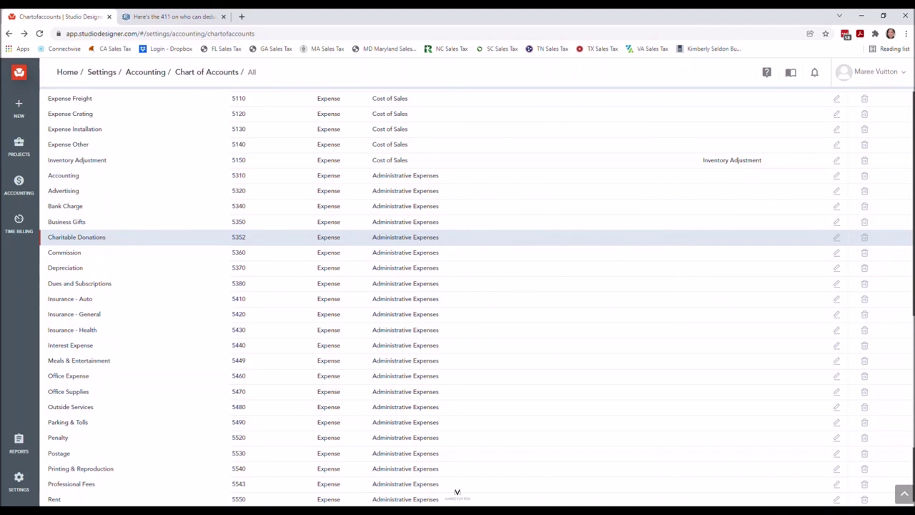
scroll(107, 250, down, 3)
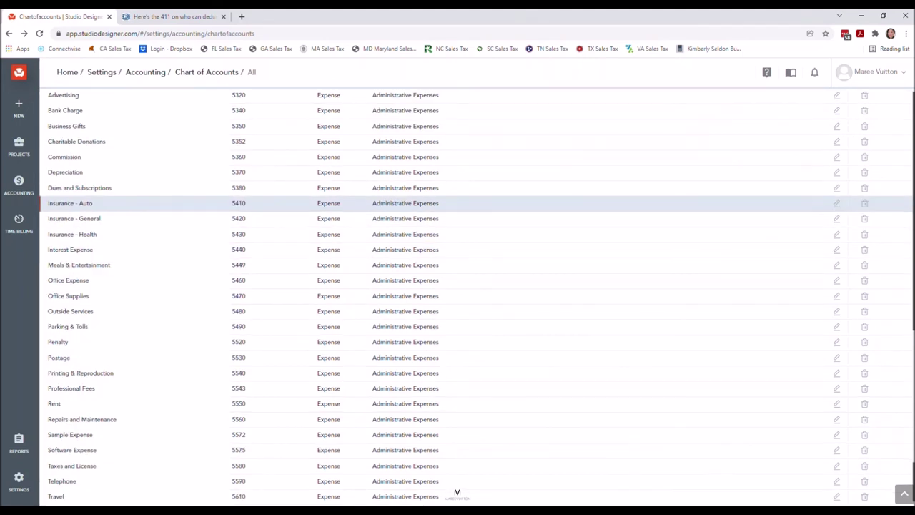